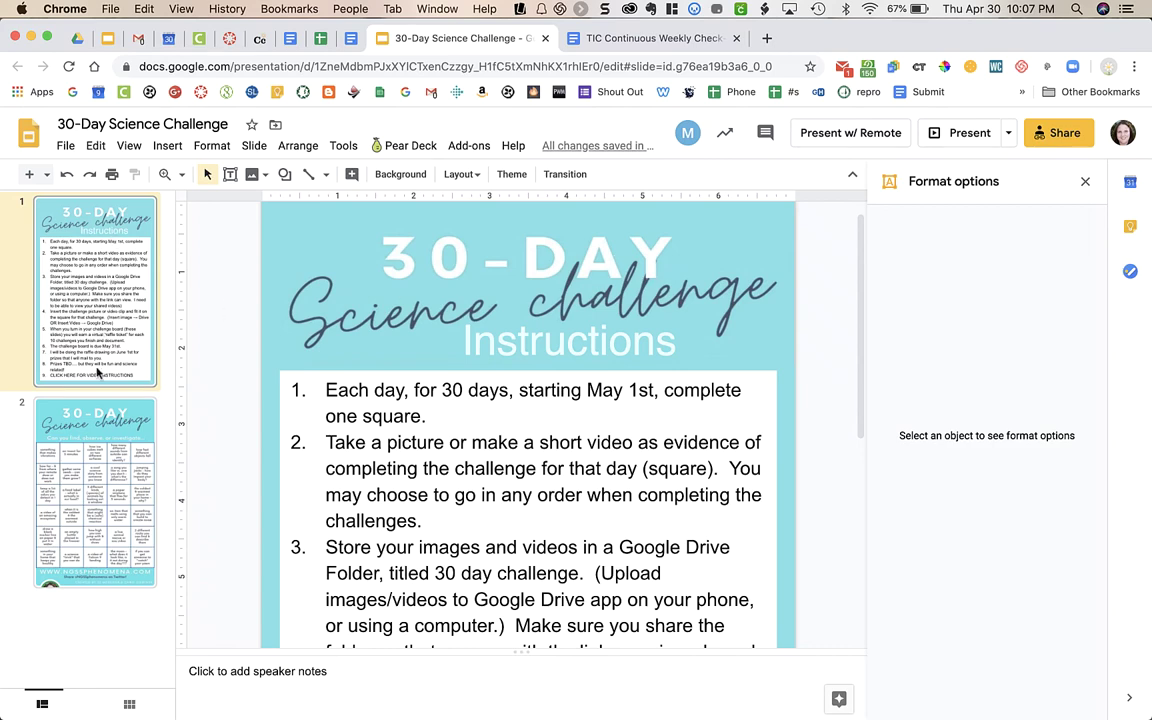
# Switch to Google Drive and create a folder named 30 Day Science Challenge in My Drive
pyautogui.click(92, 410)
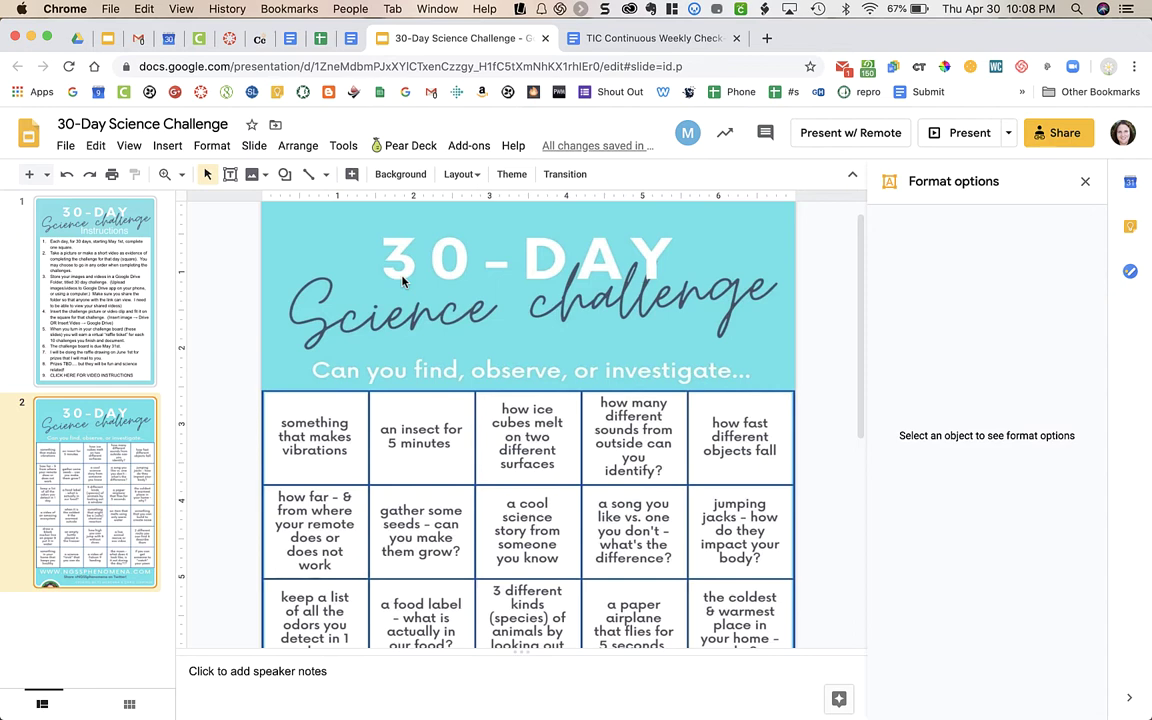
pyautogui.click(76, 46)
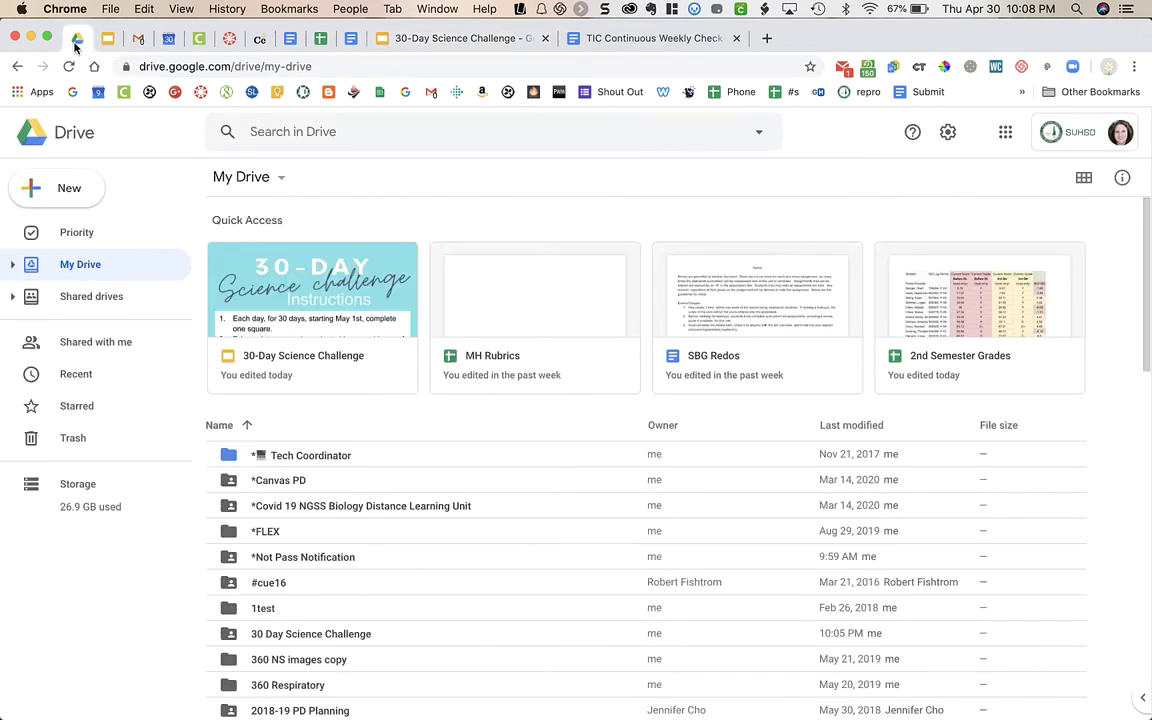
pyautogui.click(45, 188)
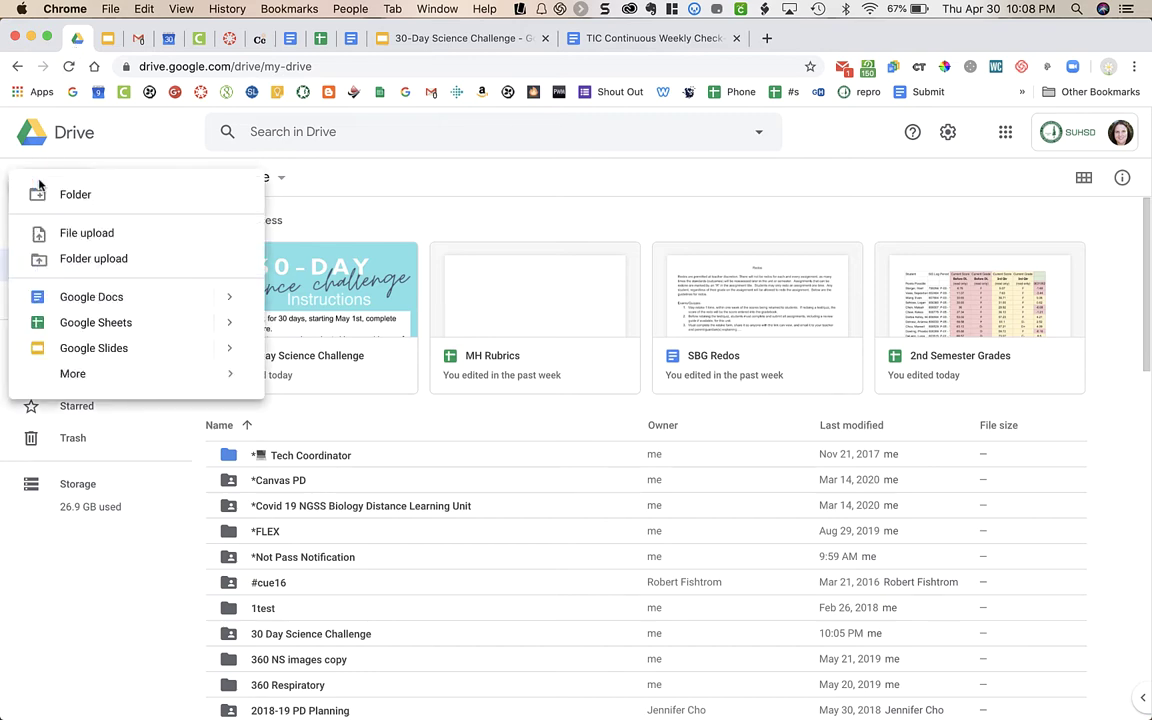
pyautogui.click(76, 192)
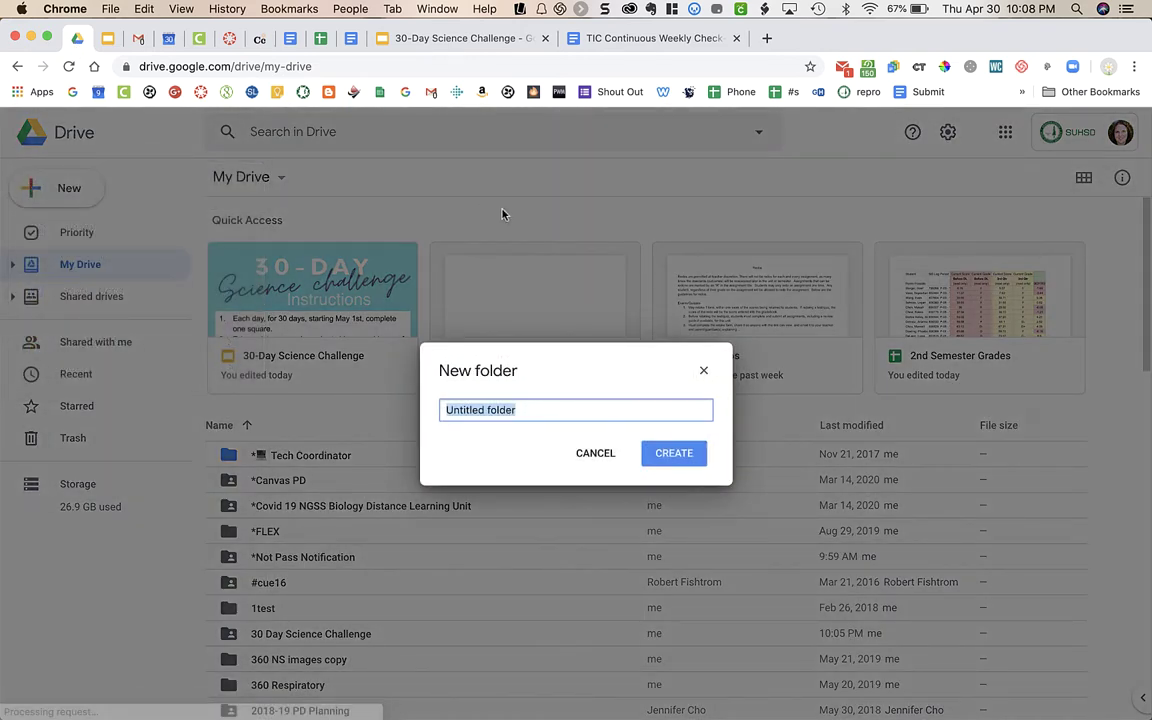
pyautogui.write('30')
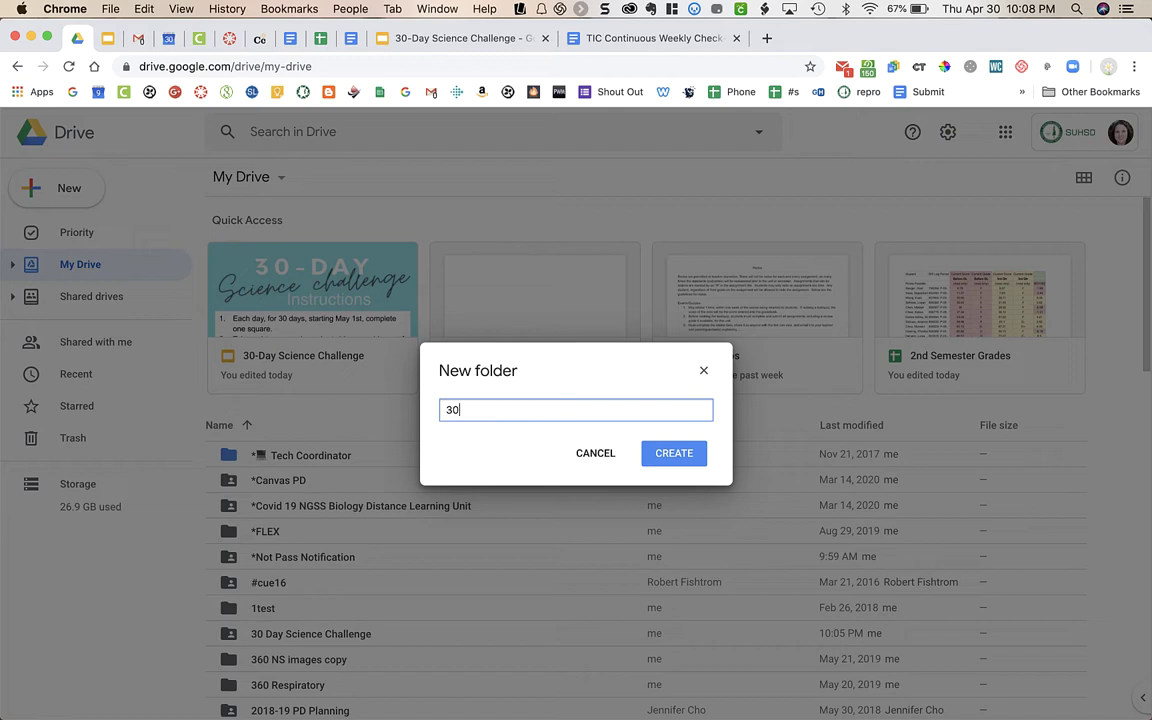
pyautogui.write(' Day Science Challenge')
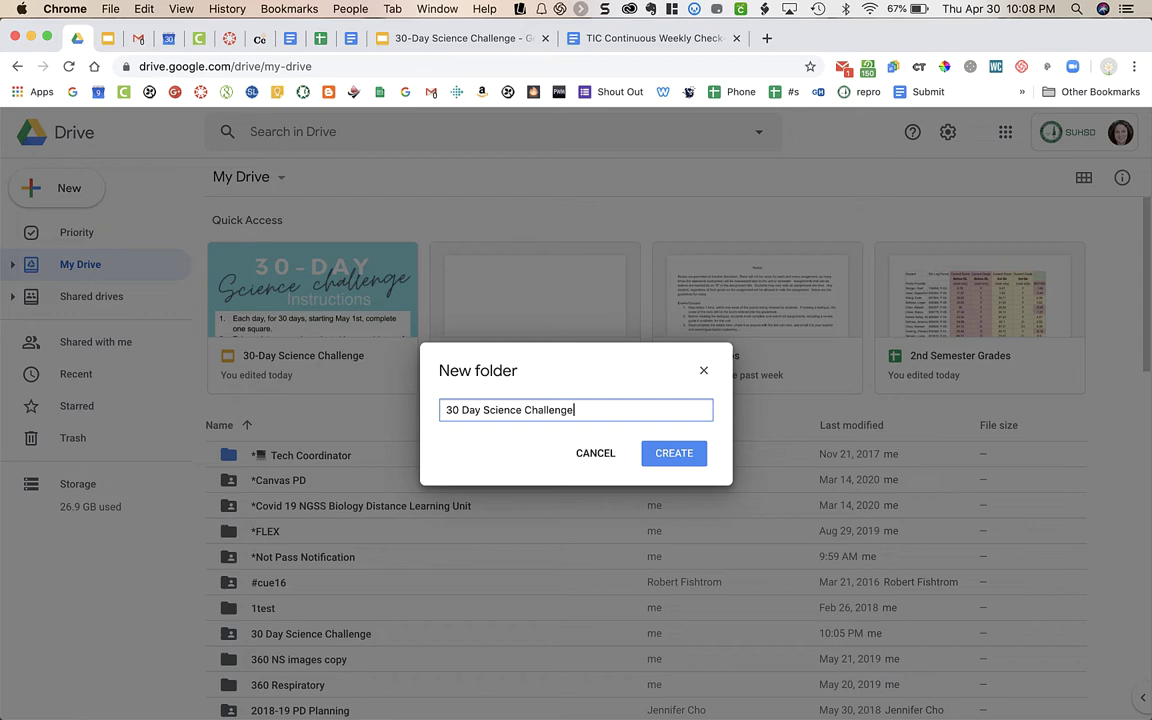
pyautogui.click(670, 455)
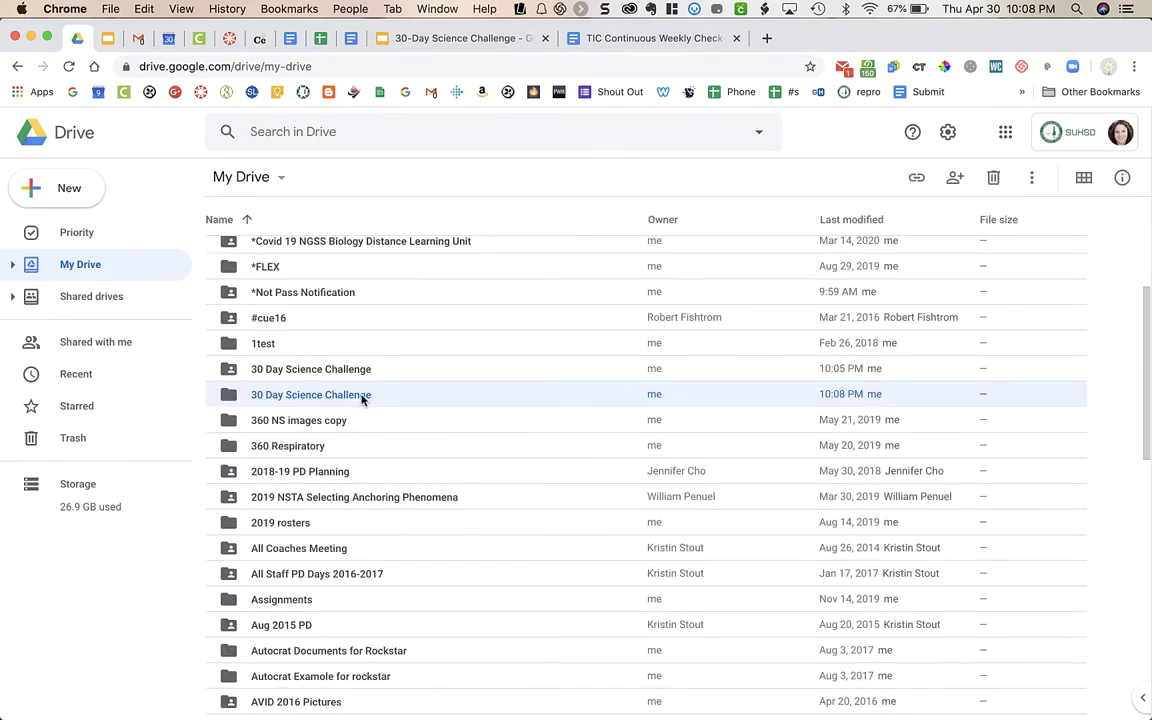
# Set link sharing of the new 30 Day Science Challenge folder to On - Anyone with the link, with view access
pyautogui.rightClick(450, 399)
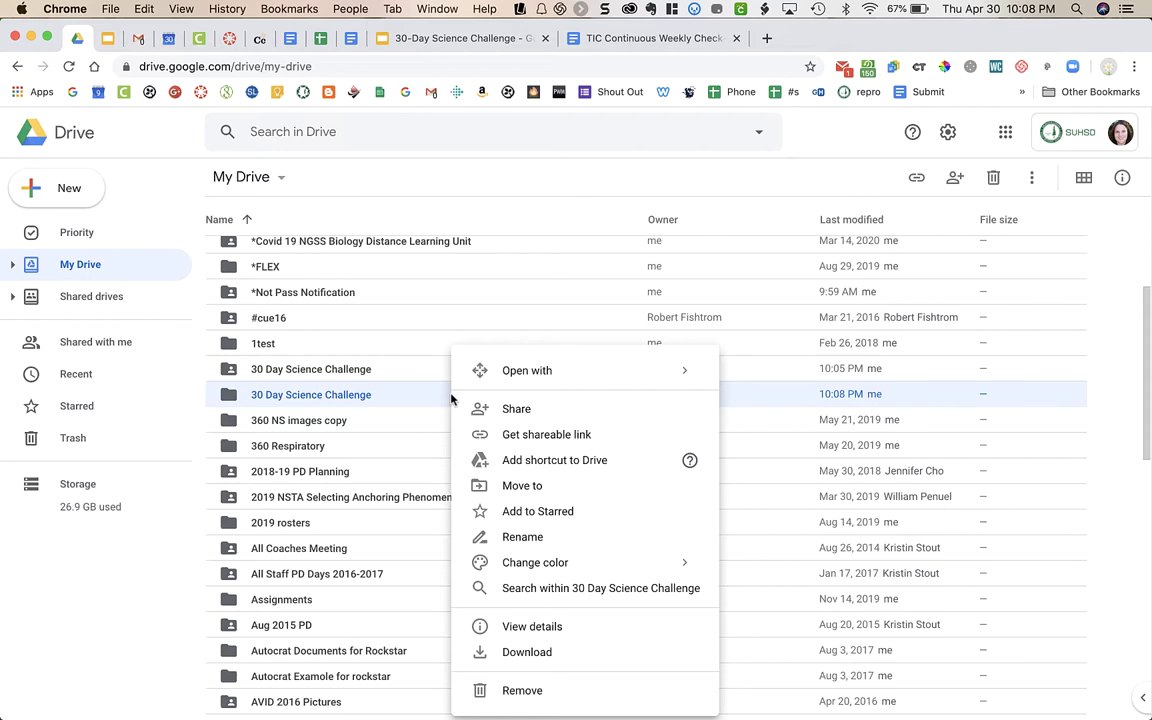
pyautogui.click(527, 413)
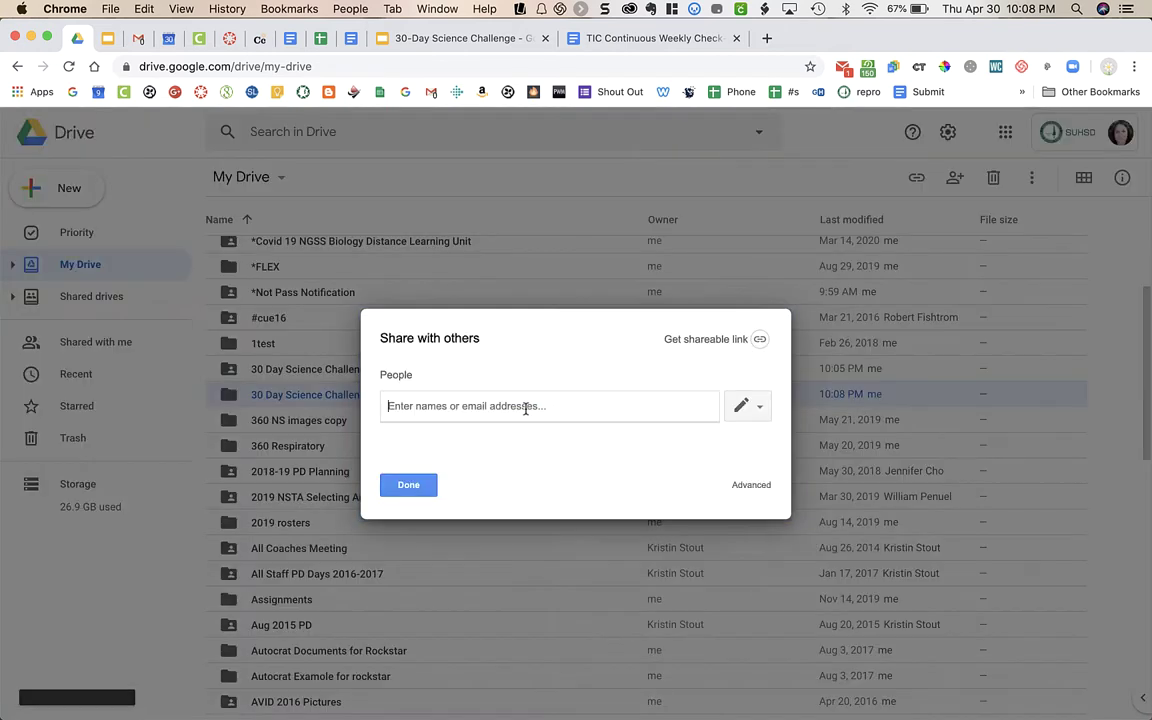
pyautogui.click(756, 487)
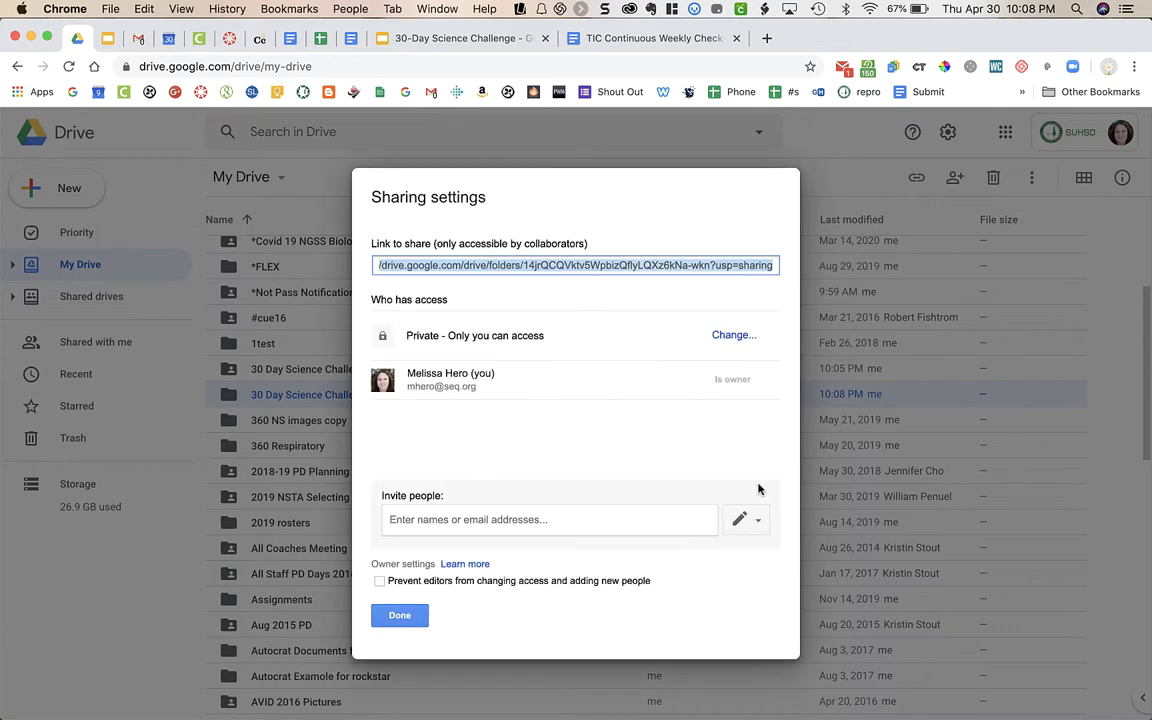
pyautogui.click(733, 337)
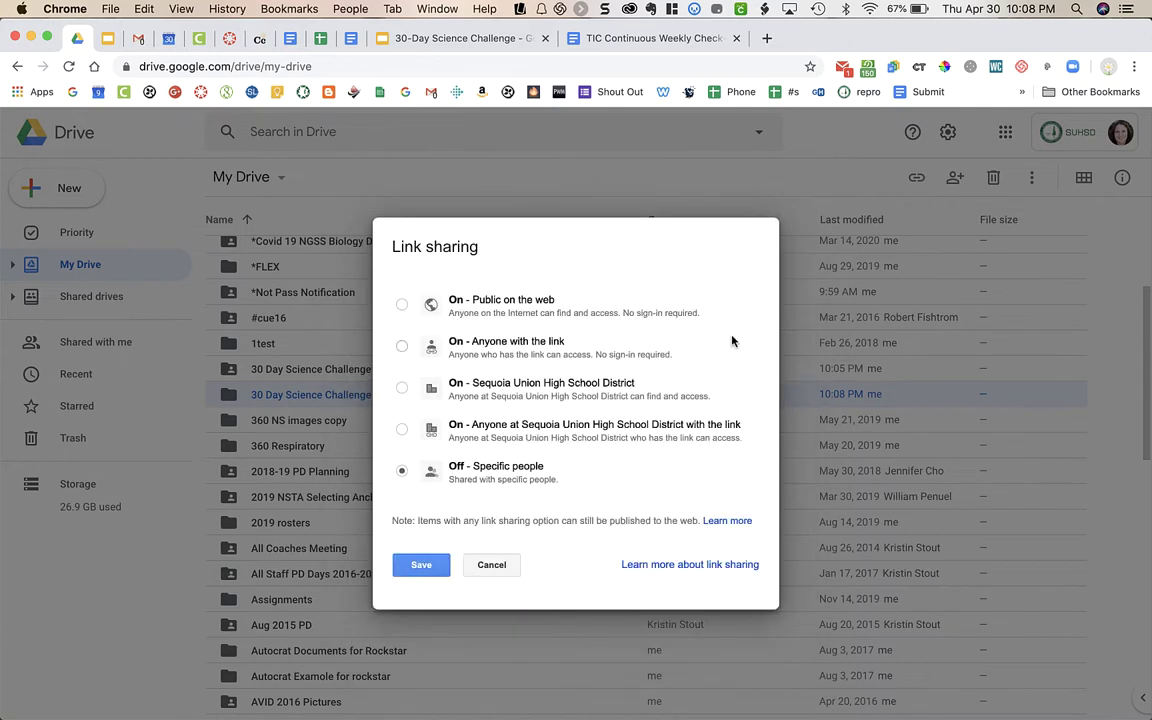
pyautogui.click(557, 350)
pyautogui.click(428, 591)
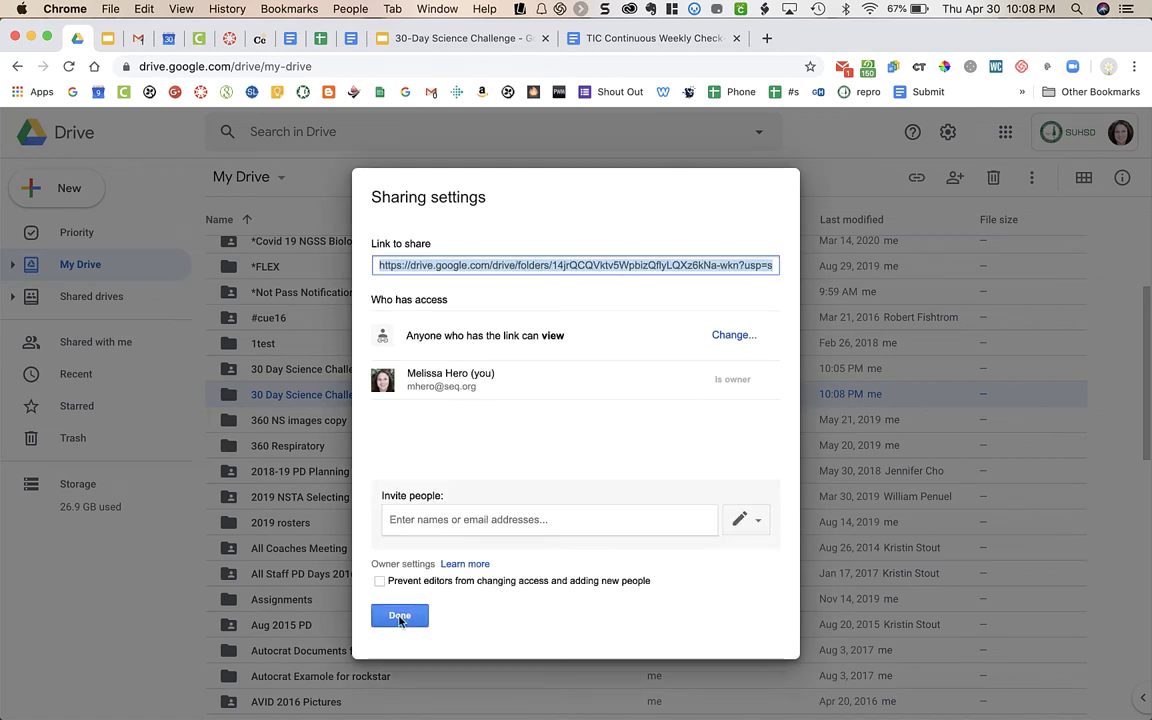
pyautogui.click(390, 614)
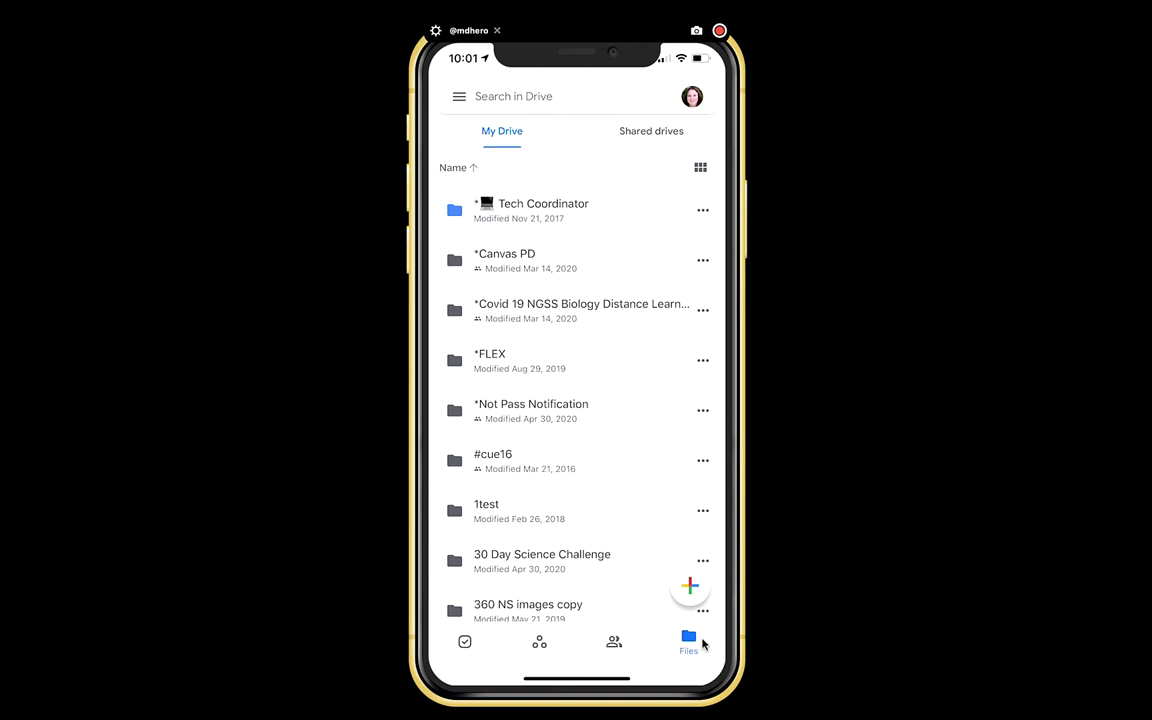
# Open the 30 Day Science Challenge folder in the Drive app on the phone
pyautogui.scroll(-3, 702, 644)
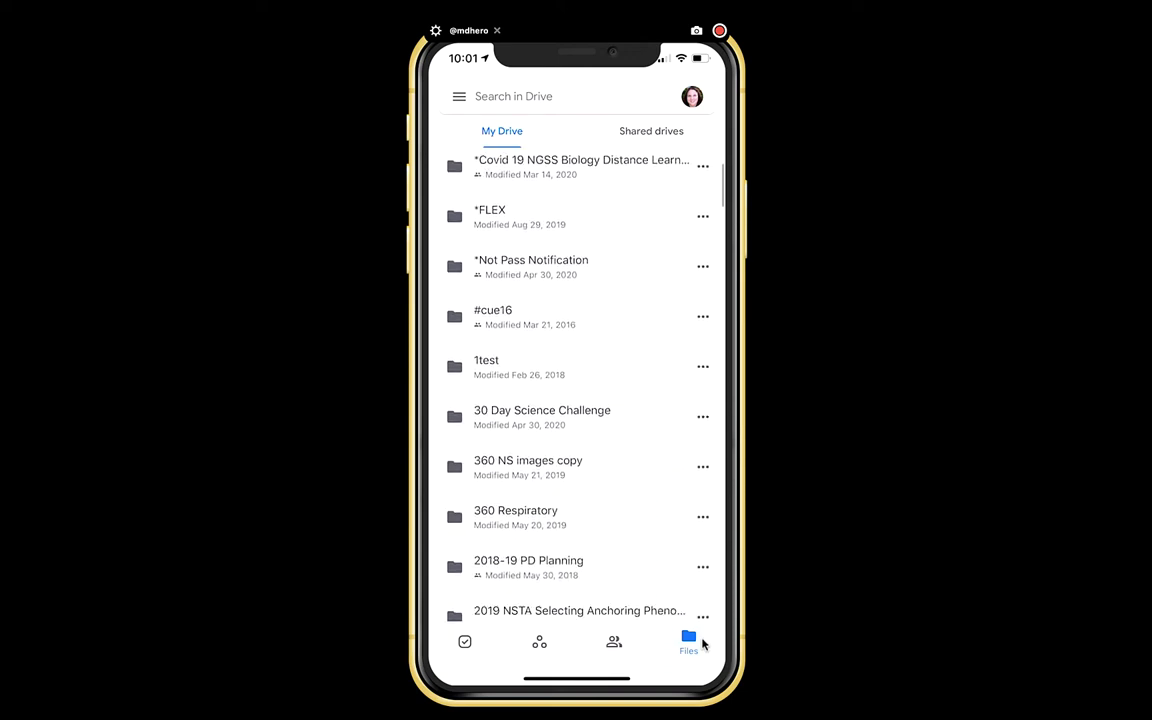
pyautogui.scroll(-2, 702, 644)
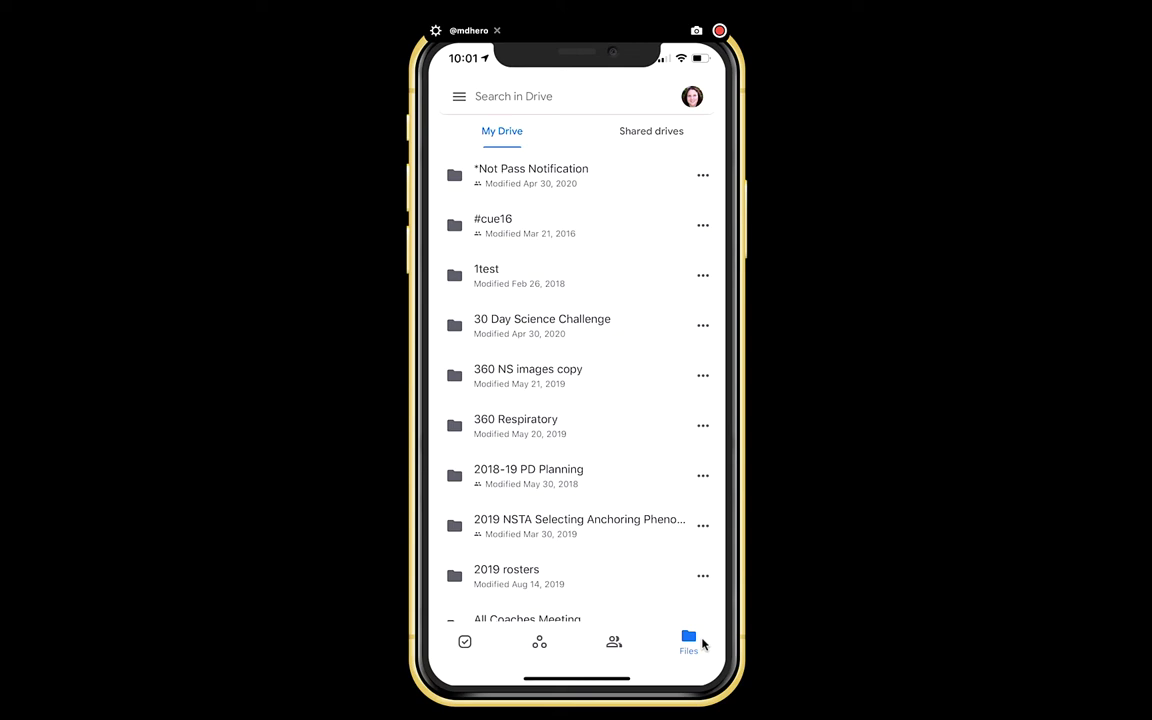
pyautogui.scroll(1, 575, 400)
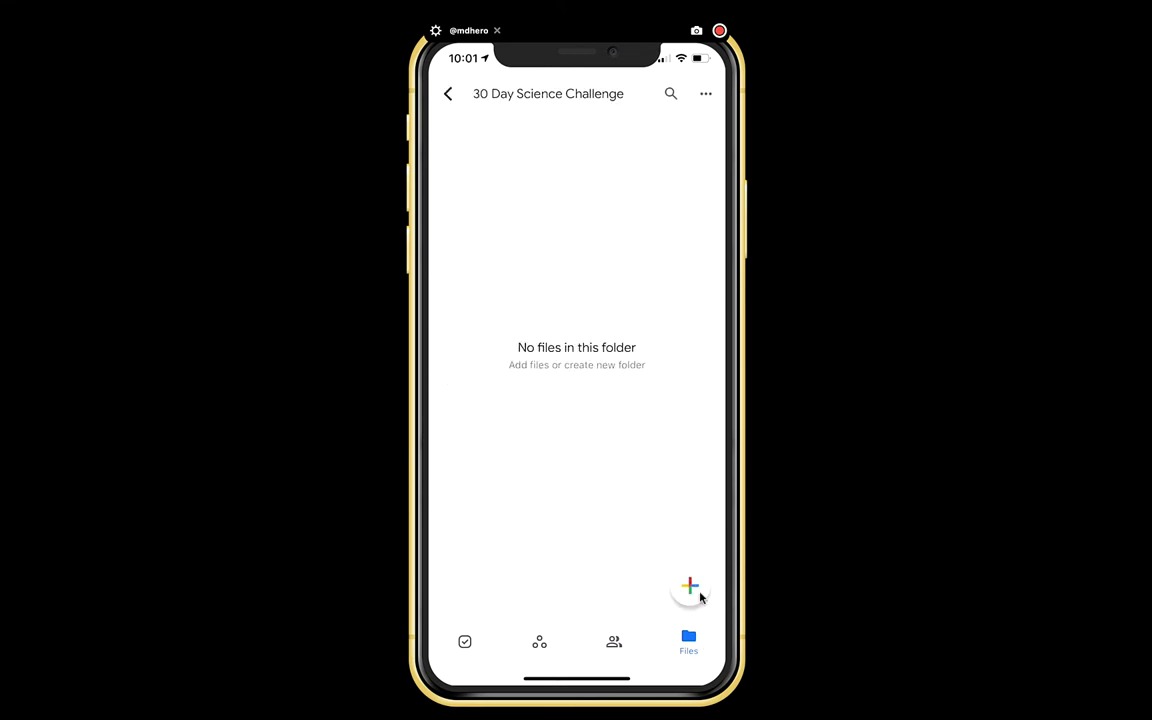
# Upload the first video in the phone's Videos album to the 30 Day Science Challenge folder
pyautogui.click(700, 594)
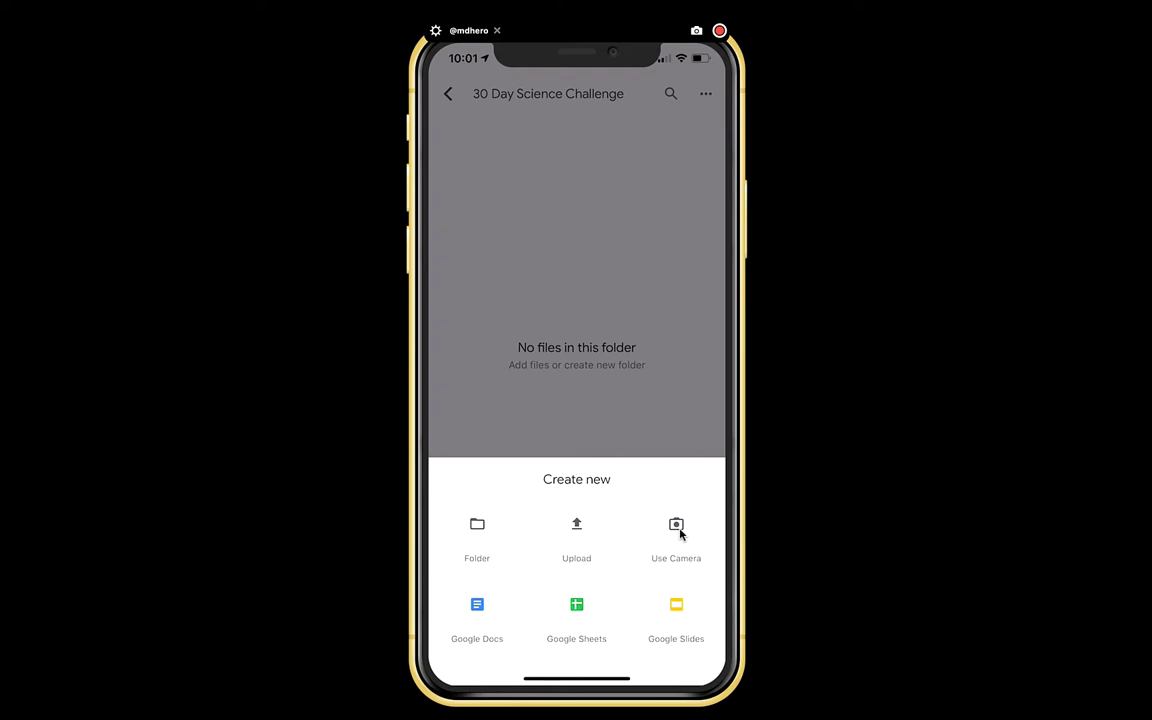
pyautogui.click(576, 524)
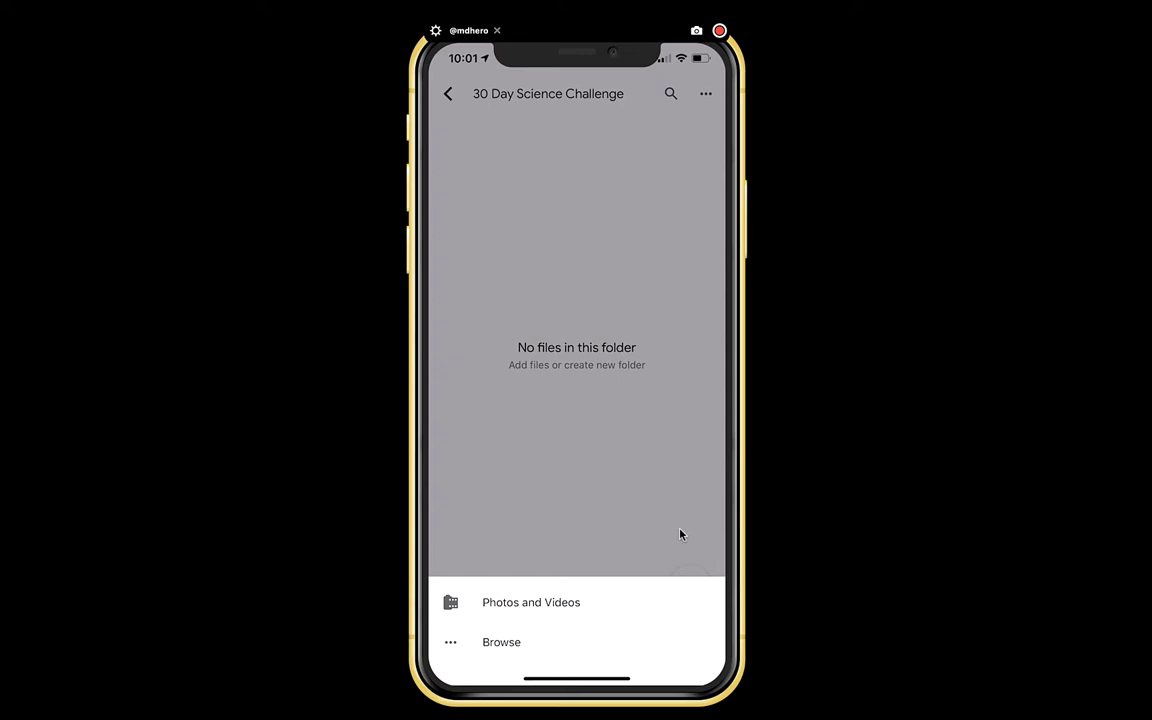
pyautogui.click(680, 535)
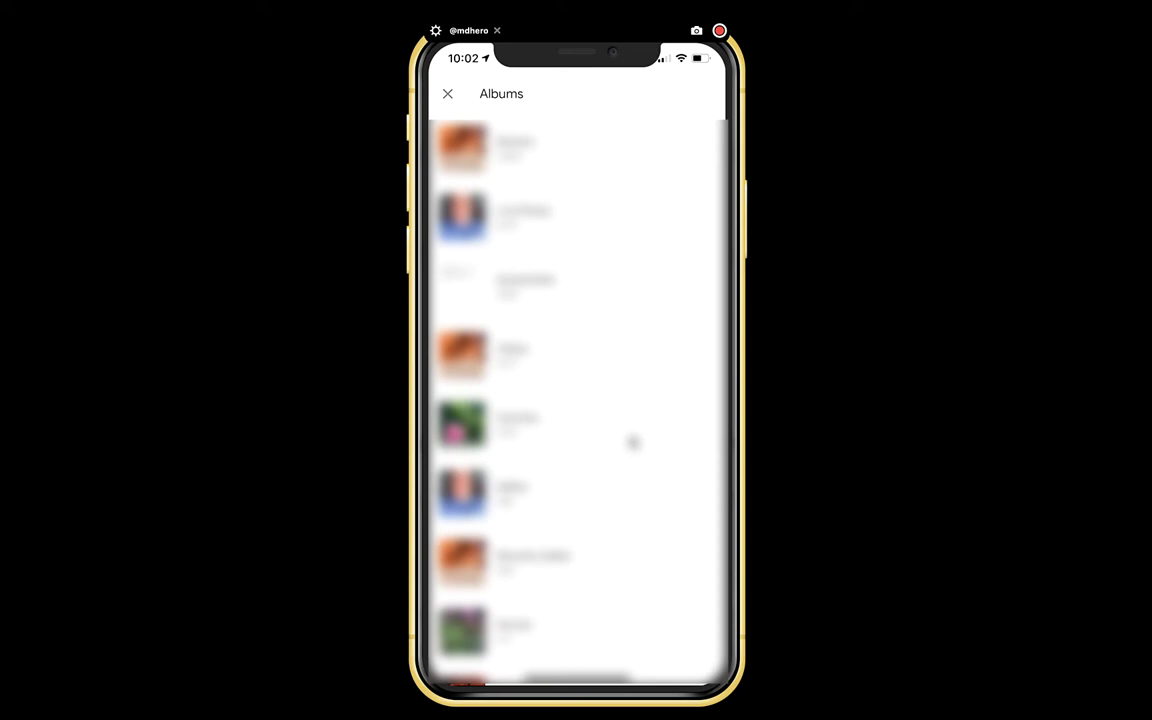
pyautogui.click(633, 442)
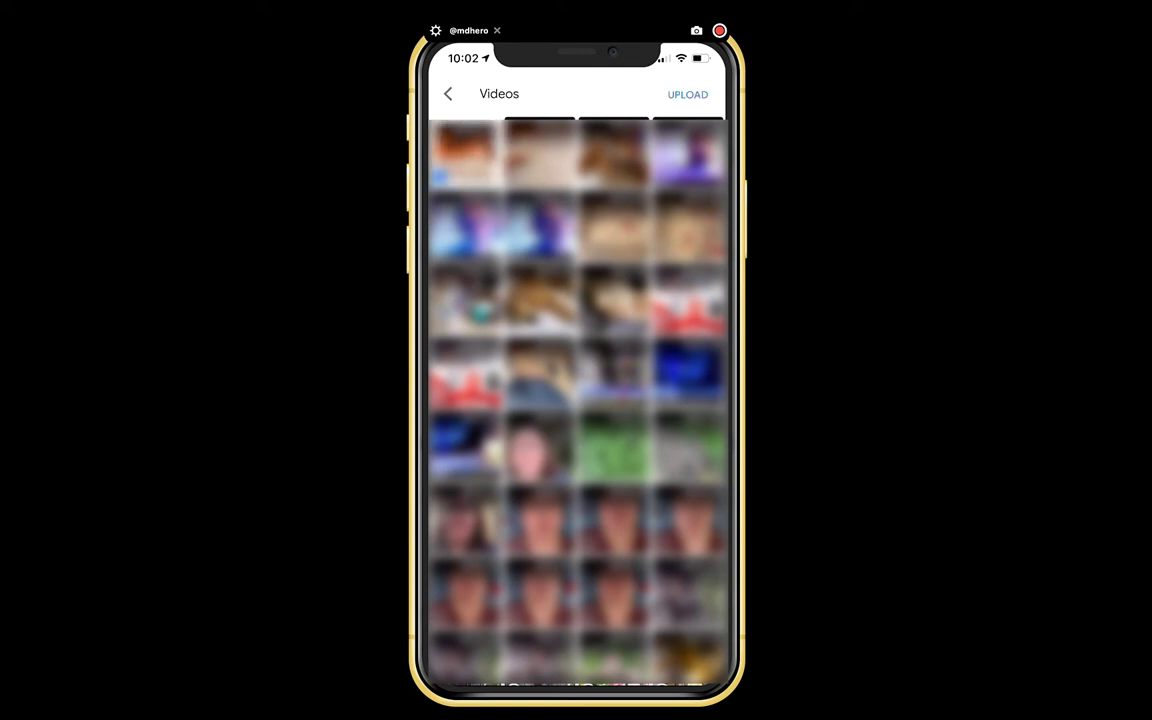
pyautogui.click(687, 93)
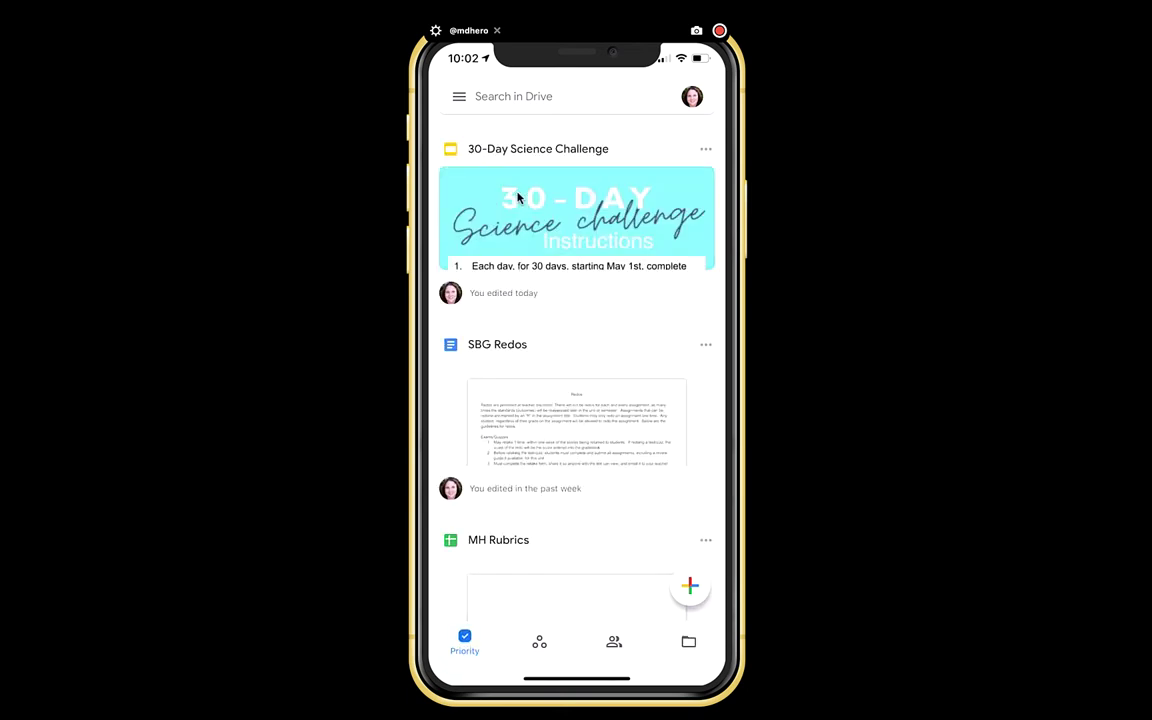
# Position the dog photo over the first challenge square on slide 2 of the 30-Day Science Challenge presentation, on the phone and in the desktop browser
pyautogui.click(518, 197)
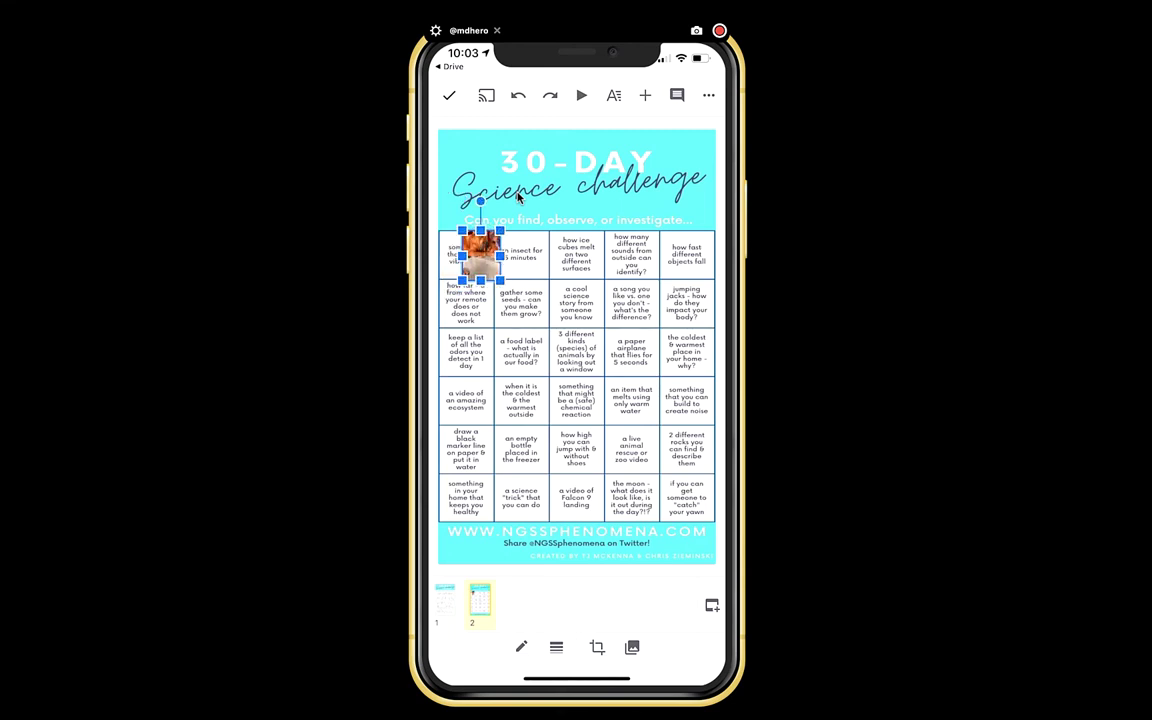
pyautogui.moveTo(500, 256); pyautogui.dragTo(475, 256)
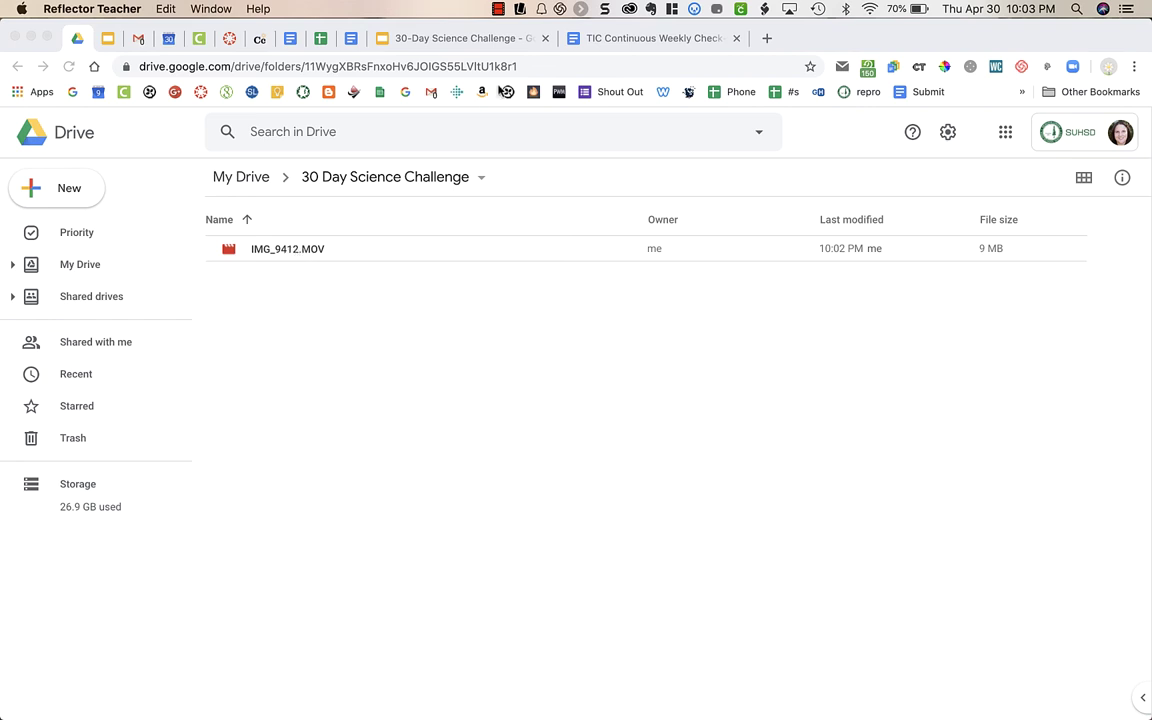
pyautogui.click(416, 42)
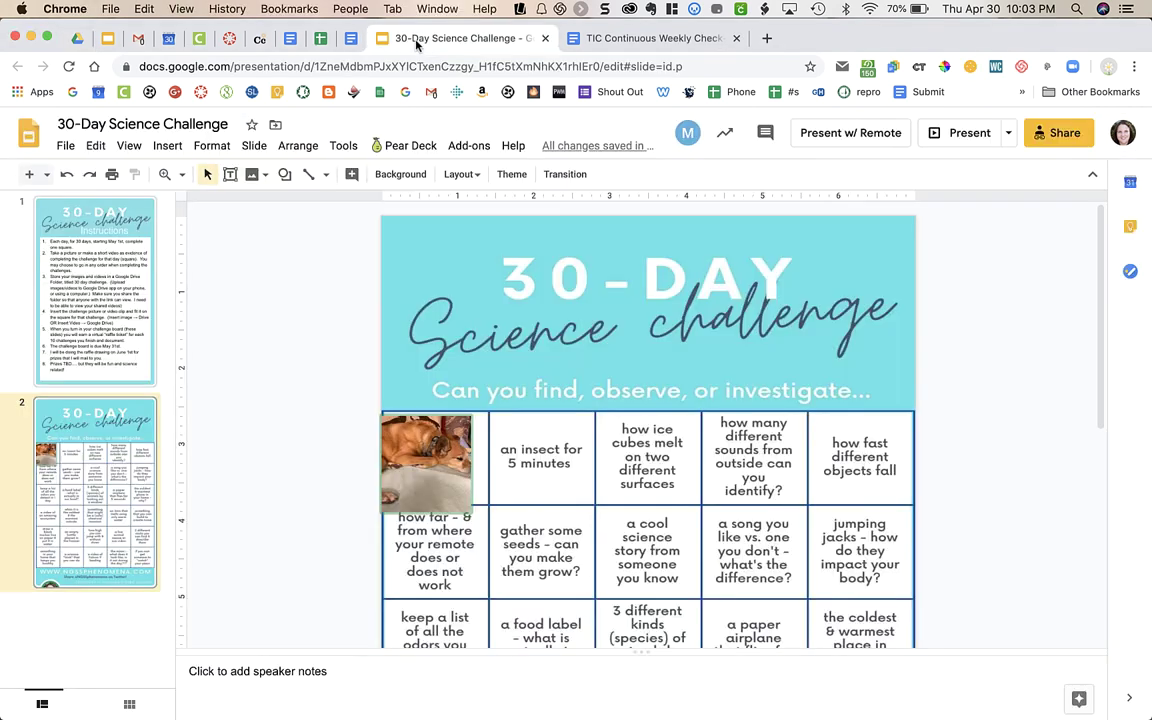
pyautogui.moveTo(424, 452); pyautogui.dragTo(439, 441)
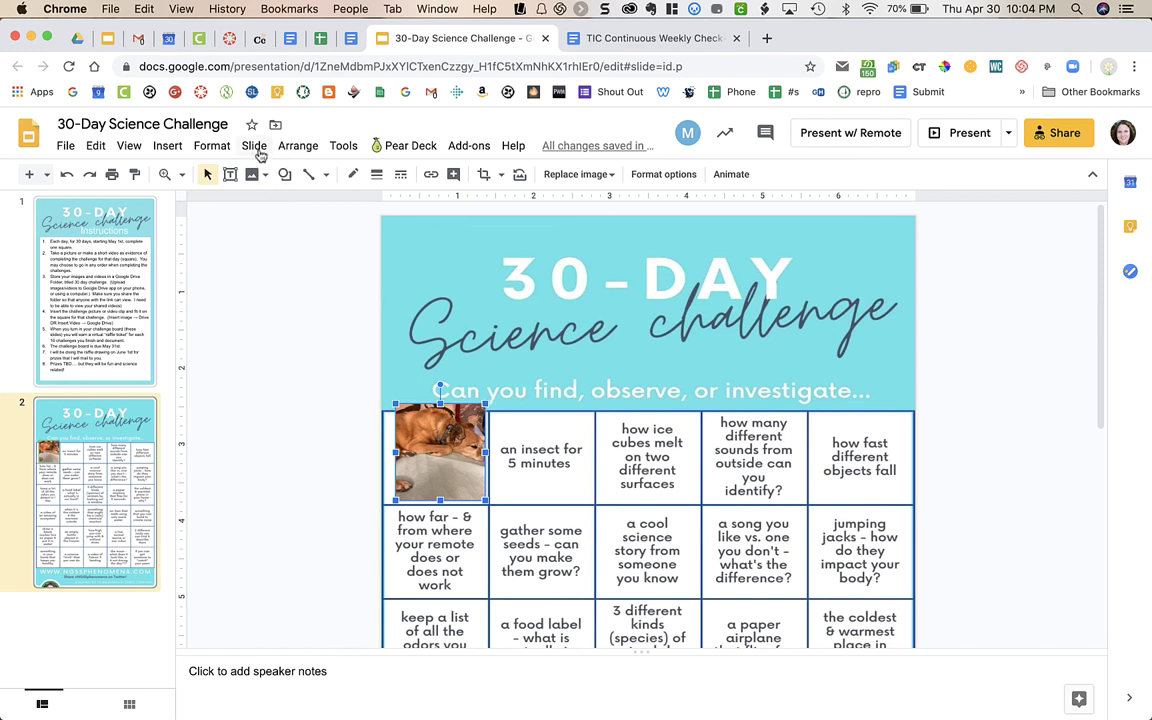
# Insert the video IMG_9412.MOV from Google Drive on slide 2 and shrink it to fit the "an insect for 5 minutes" square
pyautogui.click(167, 145)
pyautogui.moveTo(195, 177)
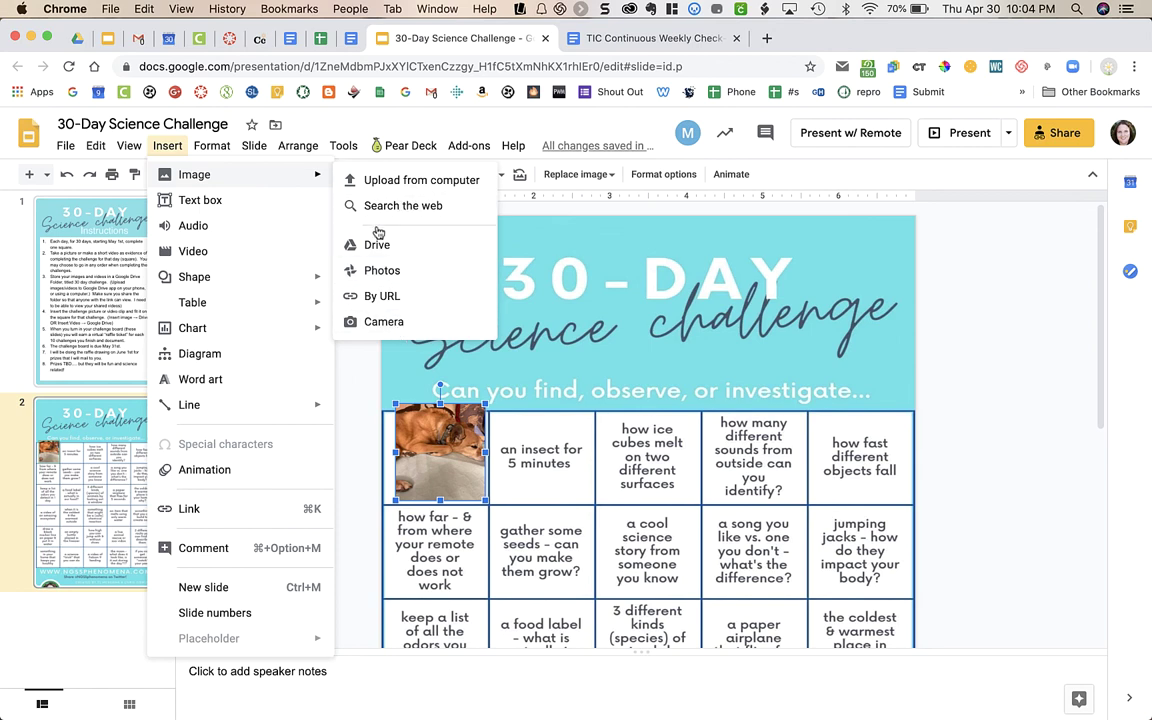
pyautogui.moveTo(181, 155)
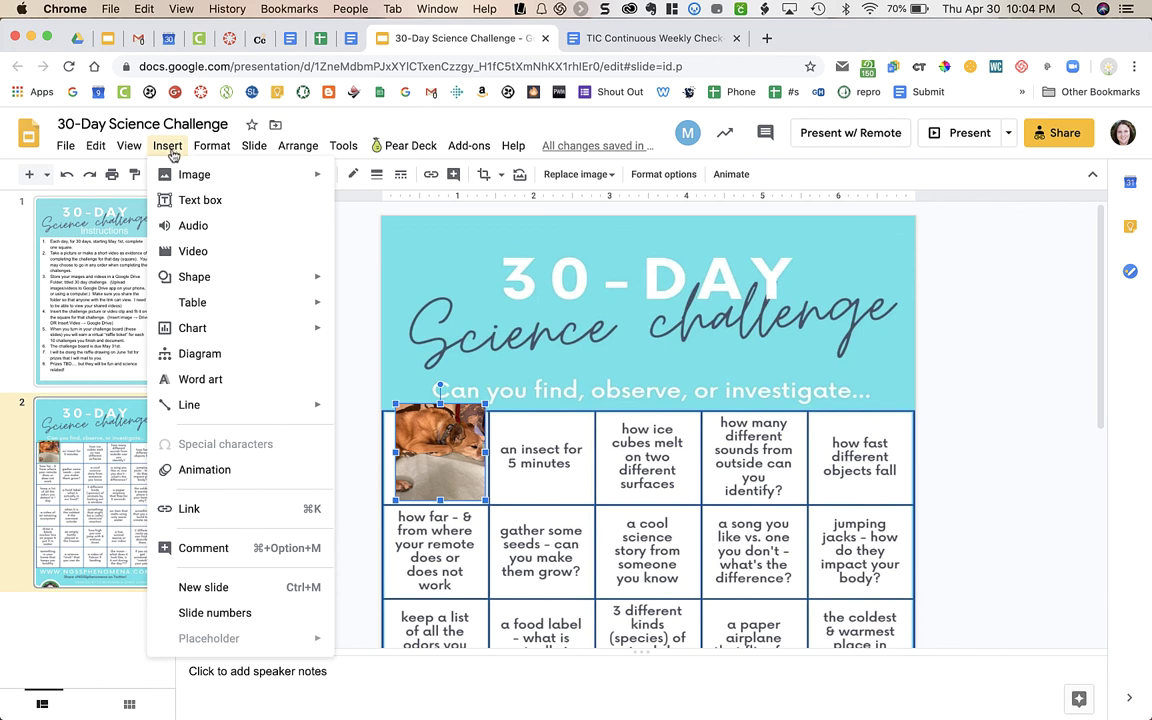
pyautogui.click(194, 252)
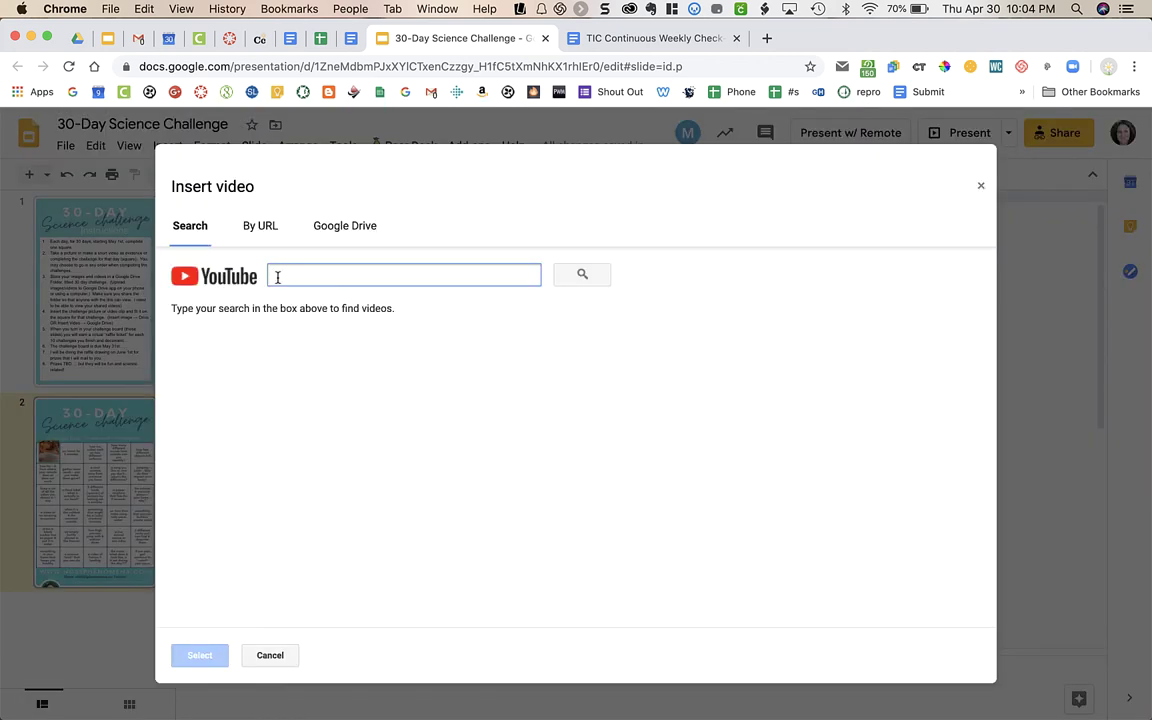
pyautogui.click(360, 228)
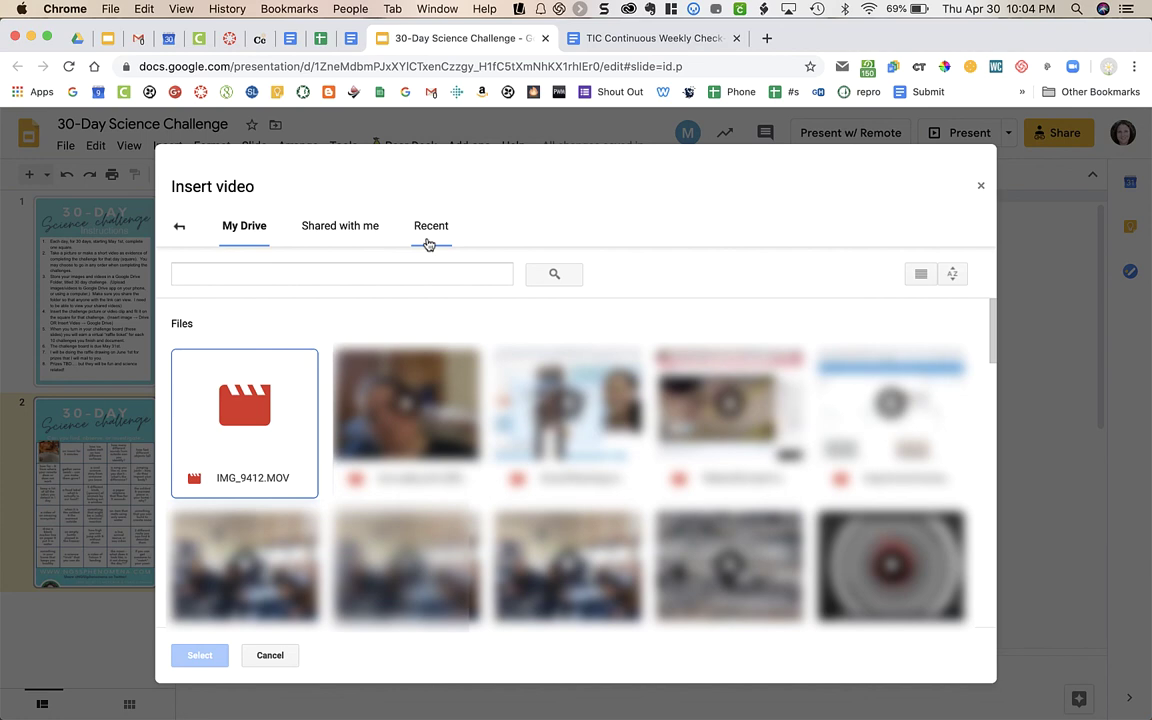
pyautogui.click(257, 425)
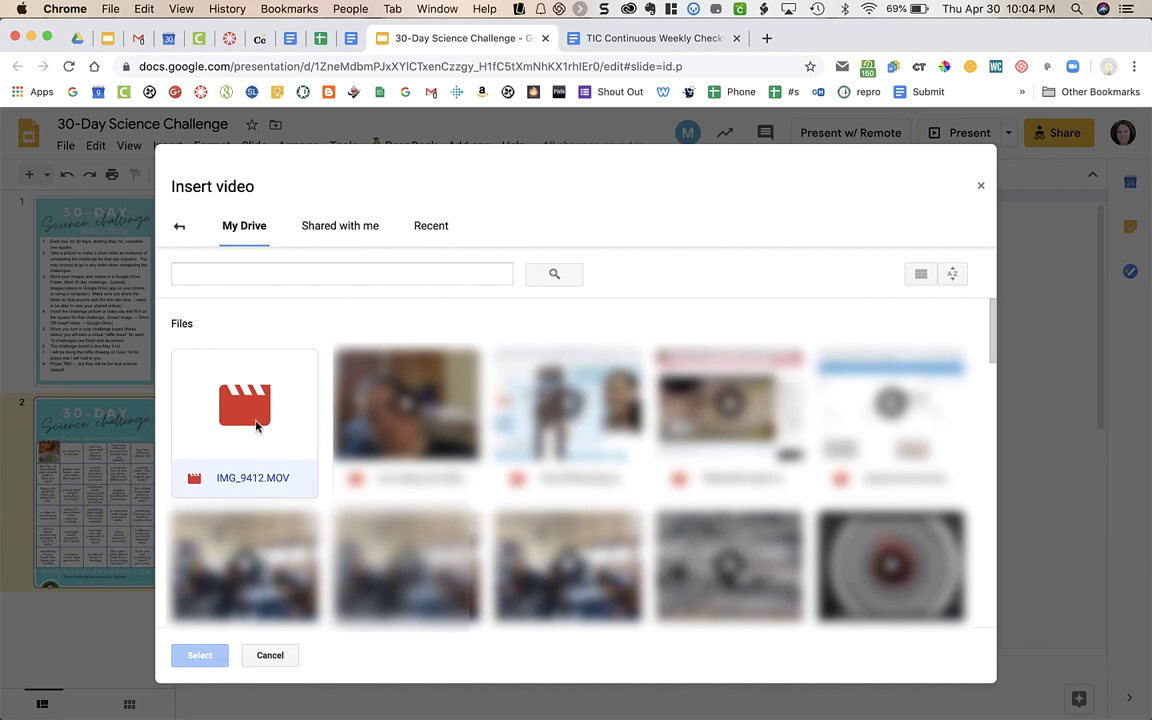
pyautogui.click(200, 655)
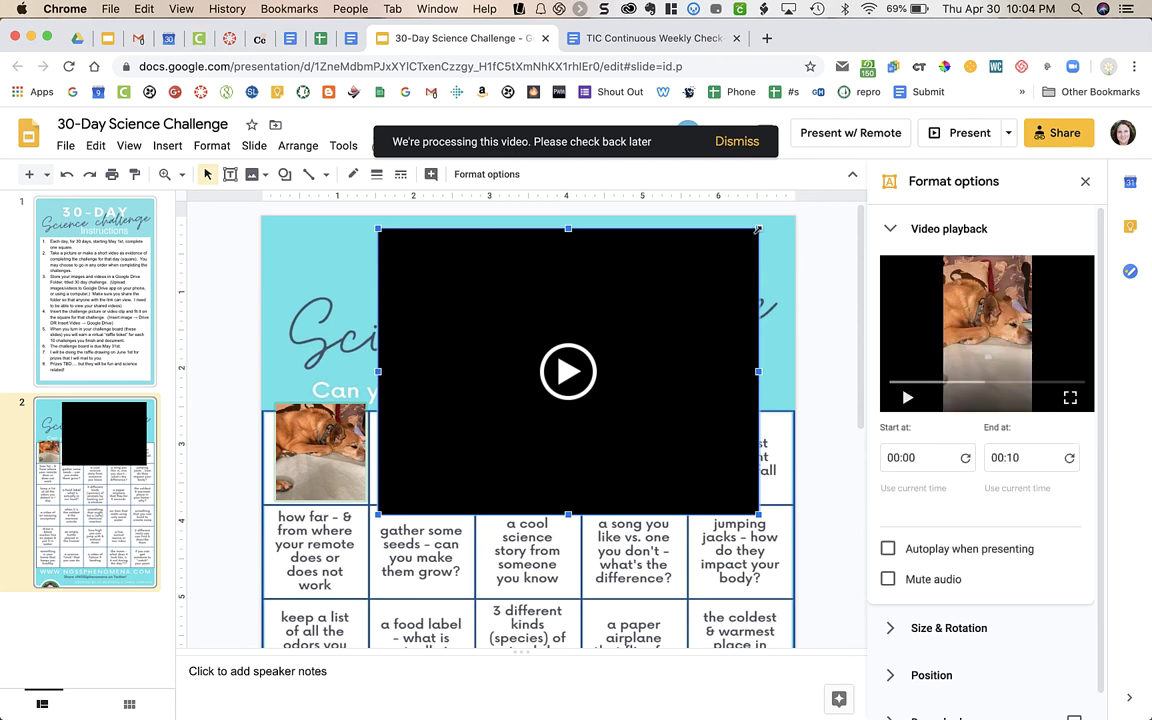
pyautogui.moveTo(758, 229); pyautogui.dragTo(446, 437)
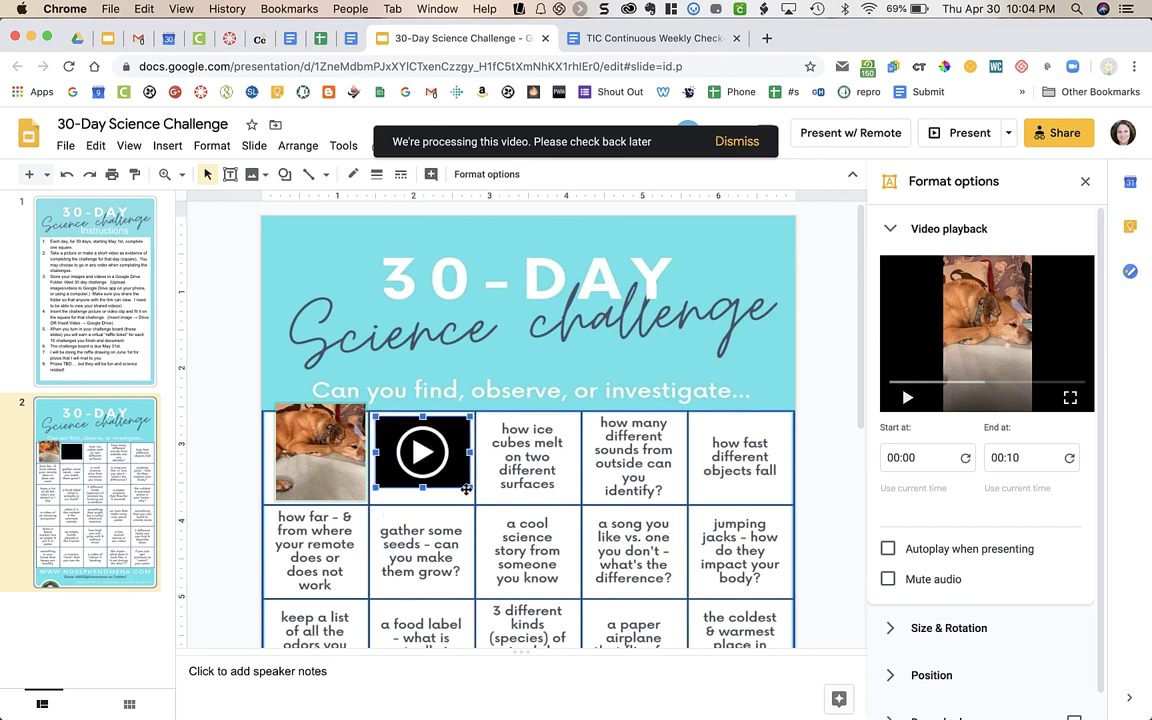